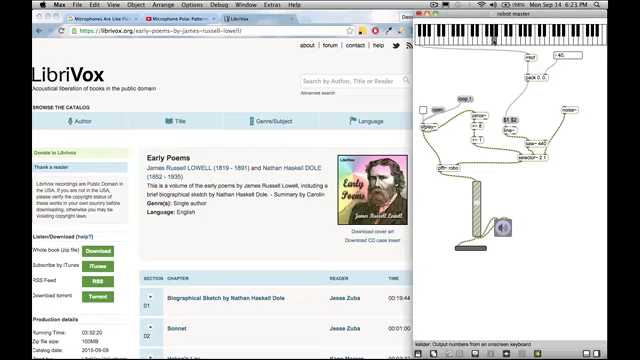
# - Start playback of the LibriVox poem recording through the robot master patch
pyautogui.click(423, 110)
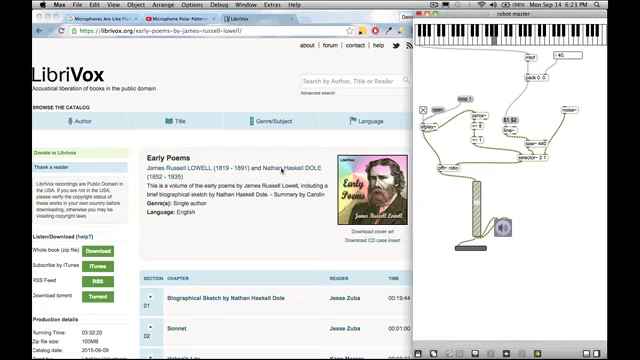
pyautogui.scroll(-1, 286, 190)
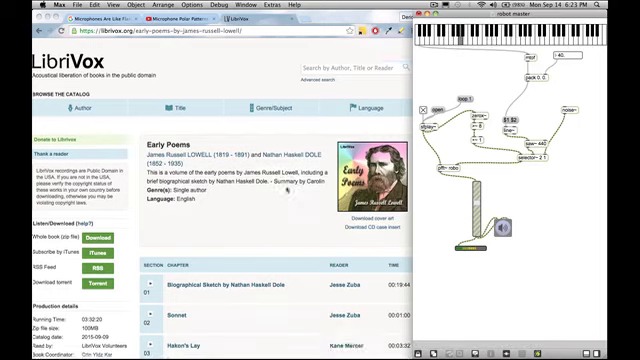
pyautogui.scroll(-2, 300, 185)
pyautogui.scroll(-5, 347, 167)
pyautogui.scroll(-10, 347, 164)
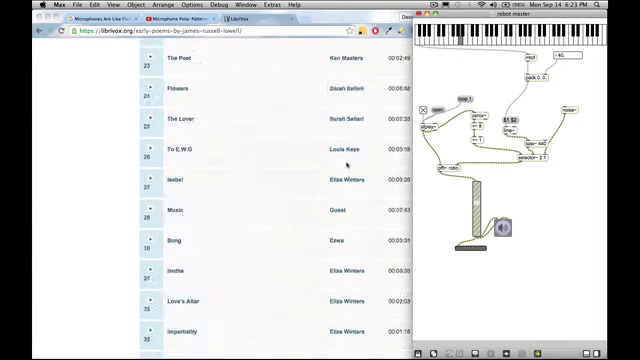
pyautogui.scroll(10, 345, 164)
pyautogui.scroll(10, 343, 164)
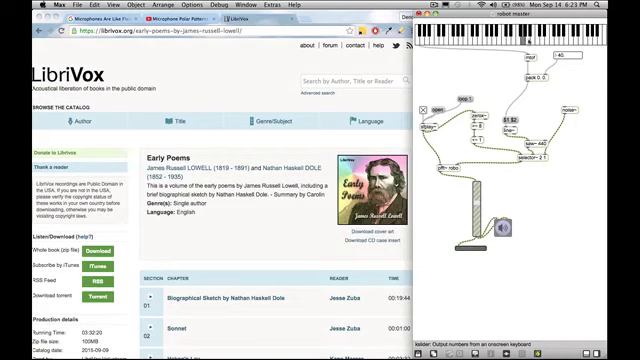
# - Play a series of kslider notes moving the robot voice up and back down in pitch
pyautogui.click(528, 38)
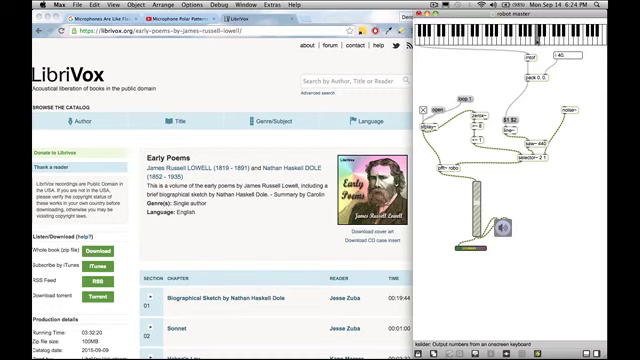
pyautogui.click(538, 37)
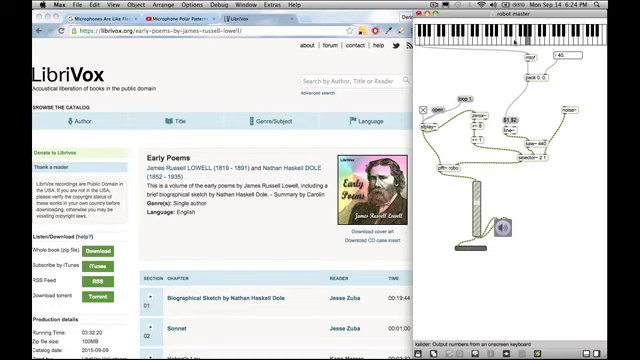
pyautogui.click(531, 40)
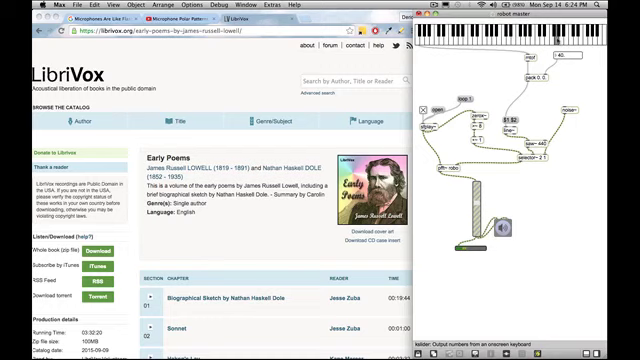
pyautogui.click(558, 37)
pyautogui.click(538, 40)
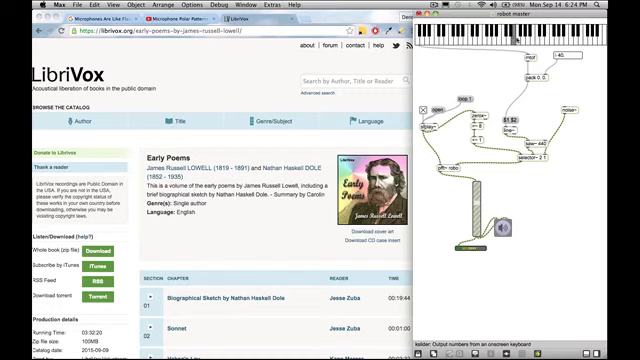
pyautogui.click(514, 38)
# - Play progressively lower neighbouring notes, leaving the voice frequency at 290
pyautogui.click(494, 39)
pyautogui.click(503, 40)
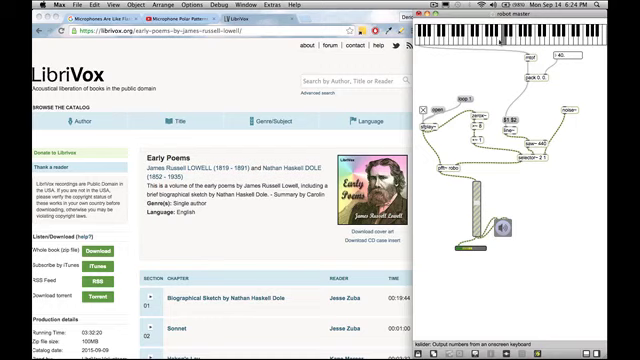
pyautogui.click(480, 40)
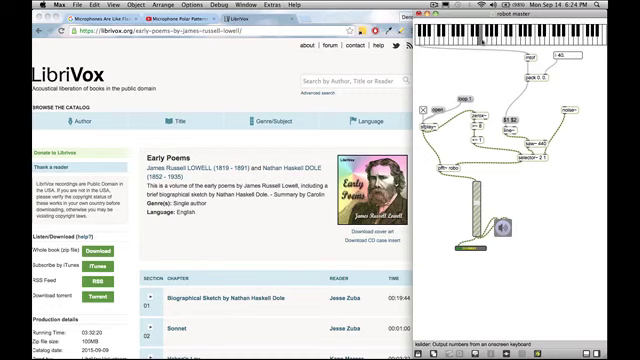
pyautogui.click(473, 41)
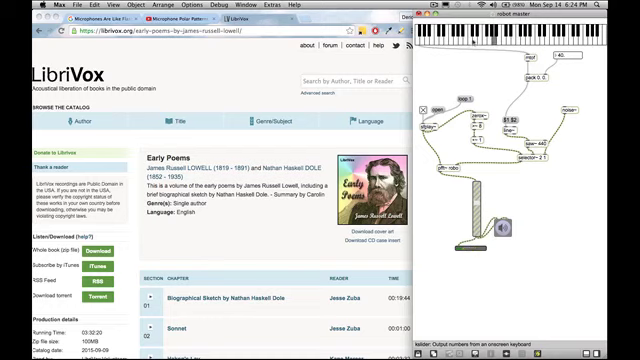
pyautogui.click(469, 40)
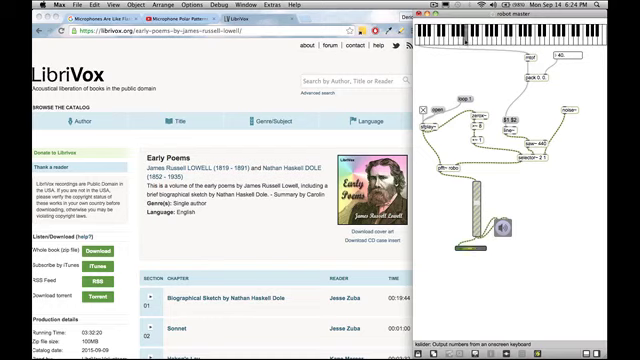
pyautogui.click(476, 40)
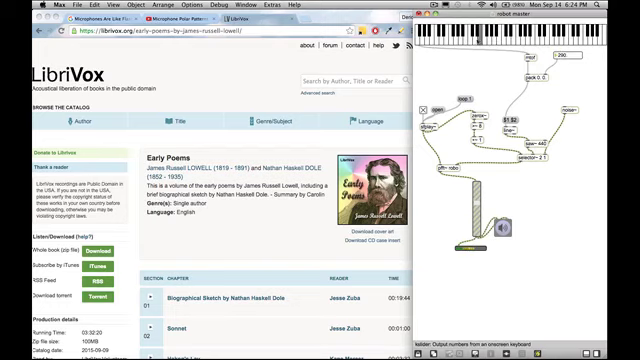
# - Raise the flonum frequency from 290 through 506, 891 and 1690 up to 2436
pyautogui.moveTo(574, 54); pyautogui.dragTo(570, 46)
pyautogui.click(514, 38)
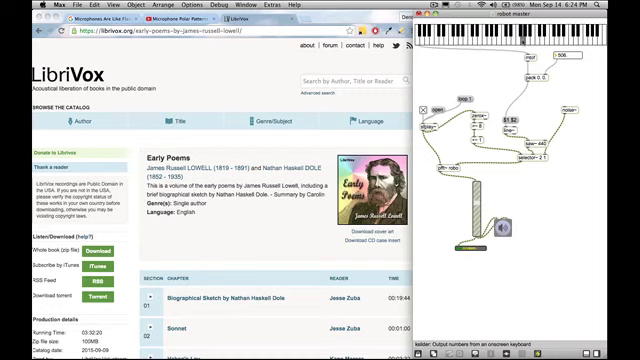
pyautogui.moveTo(562, 56); pyautogui.dragTo(562, 52)
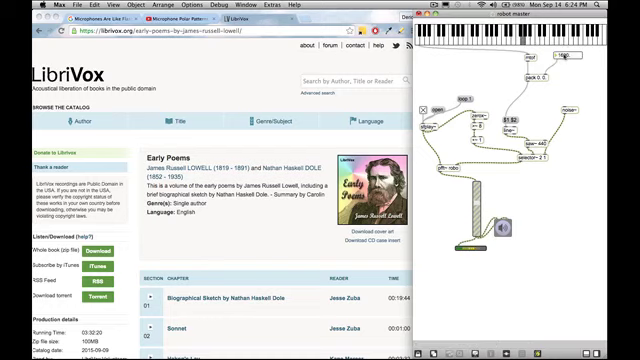
pyautogui.click(530, 40)
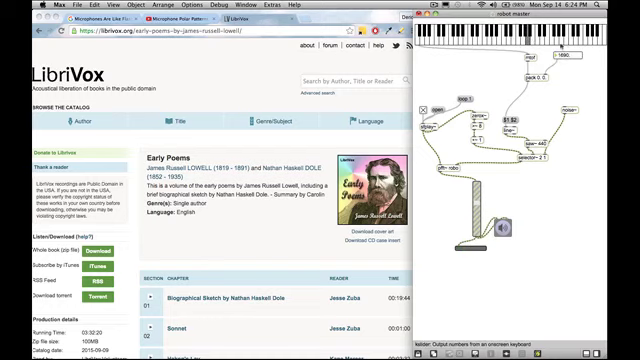
pyautogui.click(556, 55)
pyautogui.moveTo(556, 55); pyautogui.dragTo(548, 45)
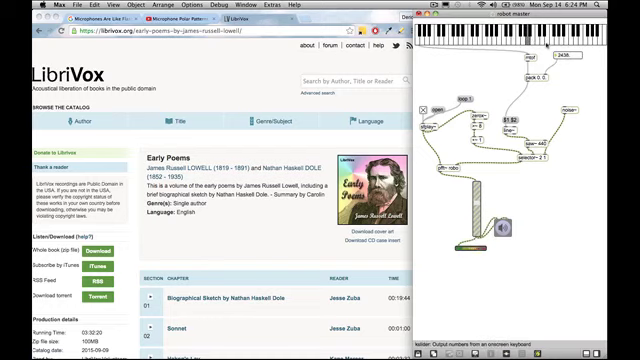